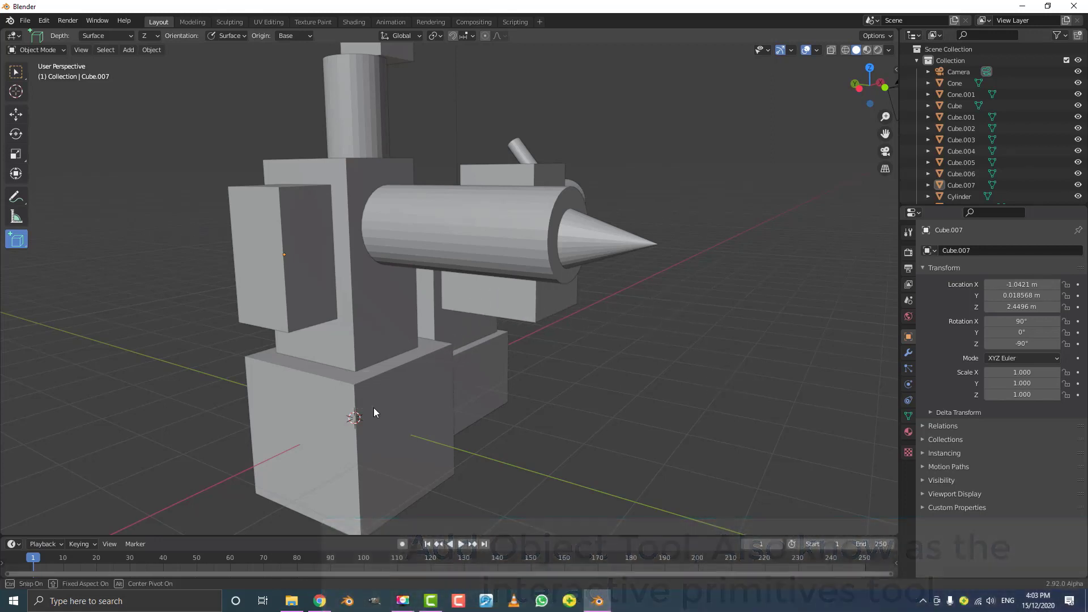
Add a box projecting from the large base block's -Y face and a 32-vertex cylinder on its -X face
left_click_drag(378, 419, 454, 457)
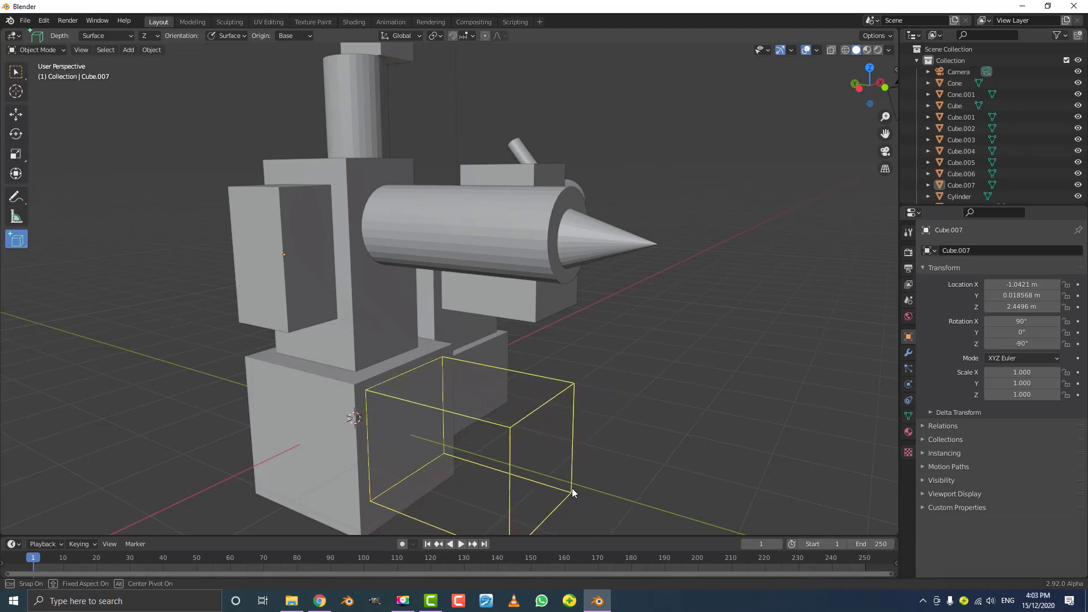
left_click(572, 488)
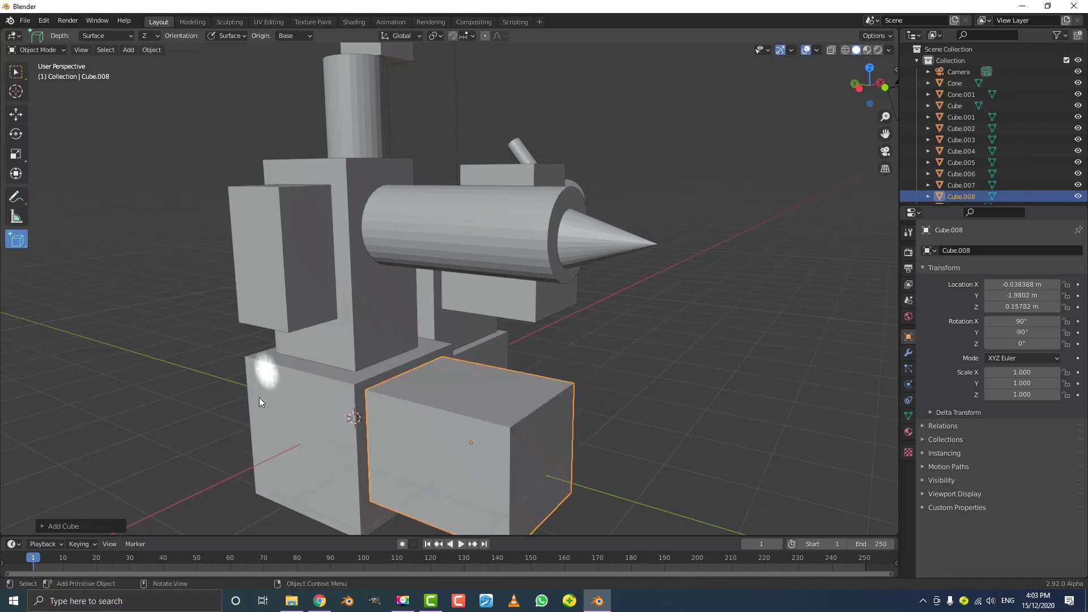
left_click(16, 241)
left_click(74, 293)
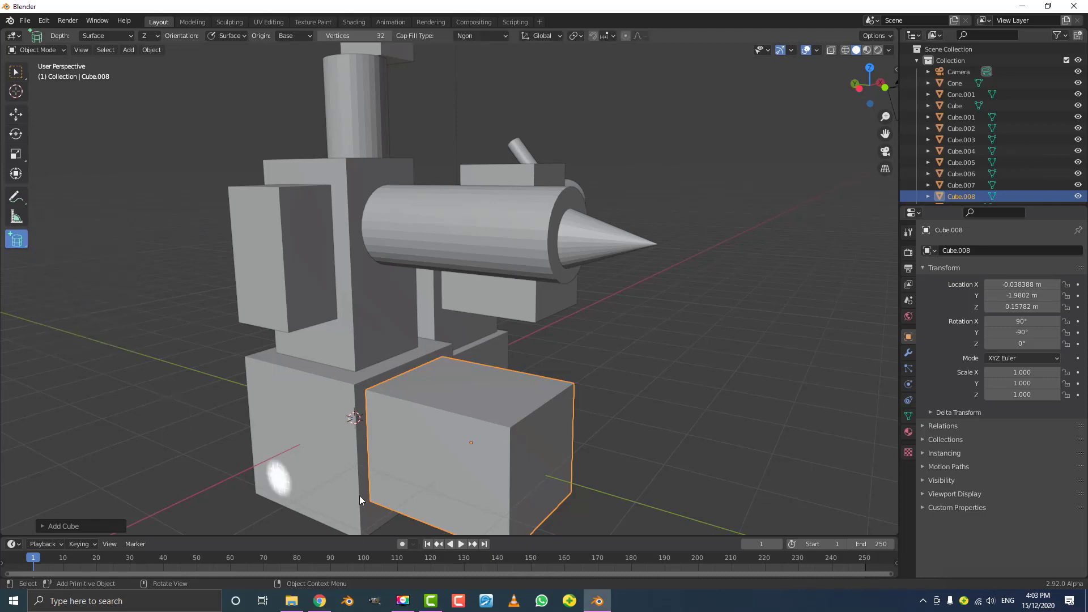
left_click_drag(258, 397, 313, 491)
left_click(321, 397)
middle_click_drag(321, 398, 419, 266)
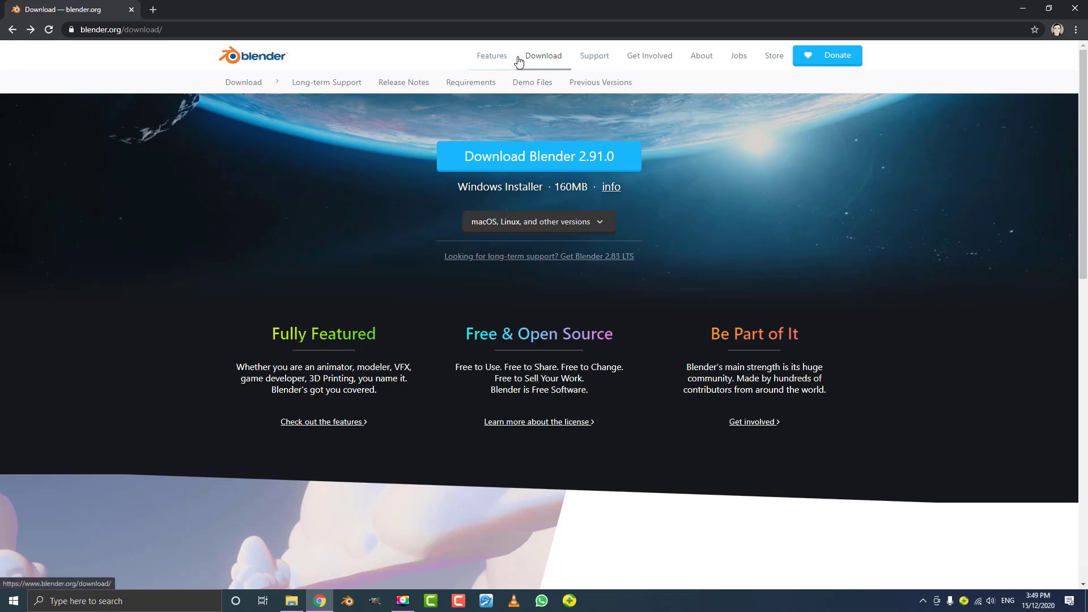
Open the Blender experimental daily builds page from the download page, and minimise the browser
scroll(494, 160, "down", 10)
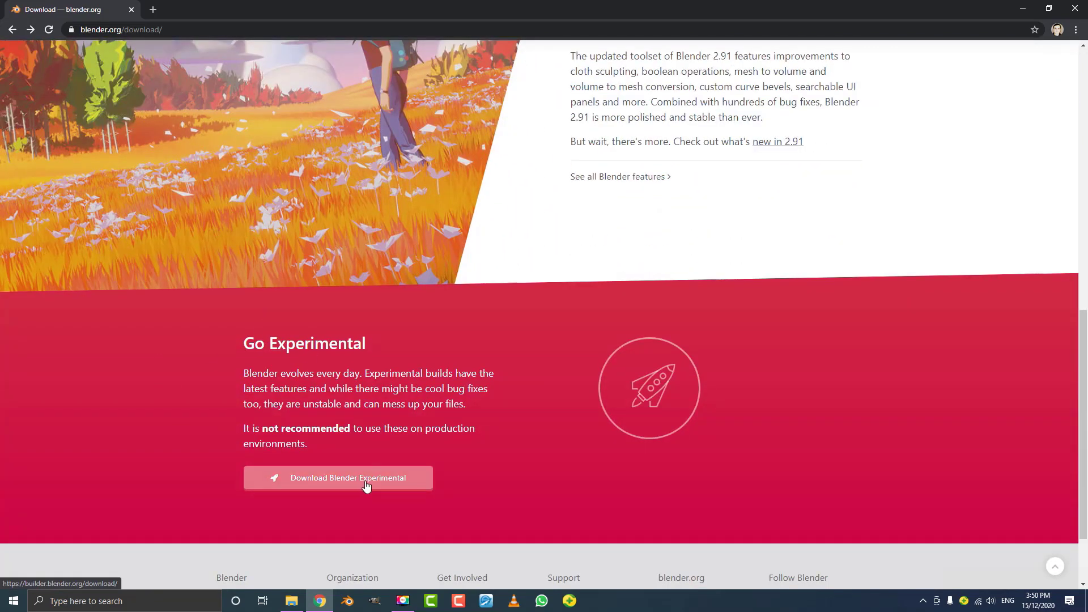
left_click(415, 483)
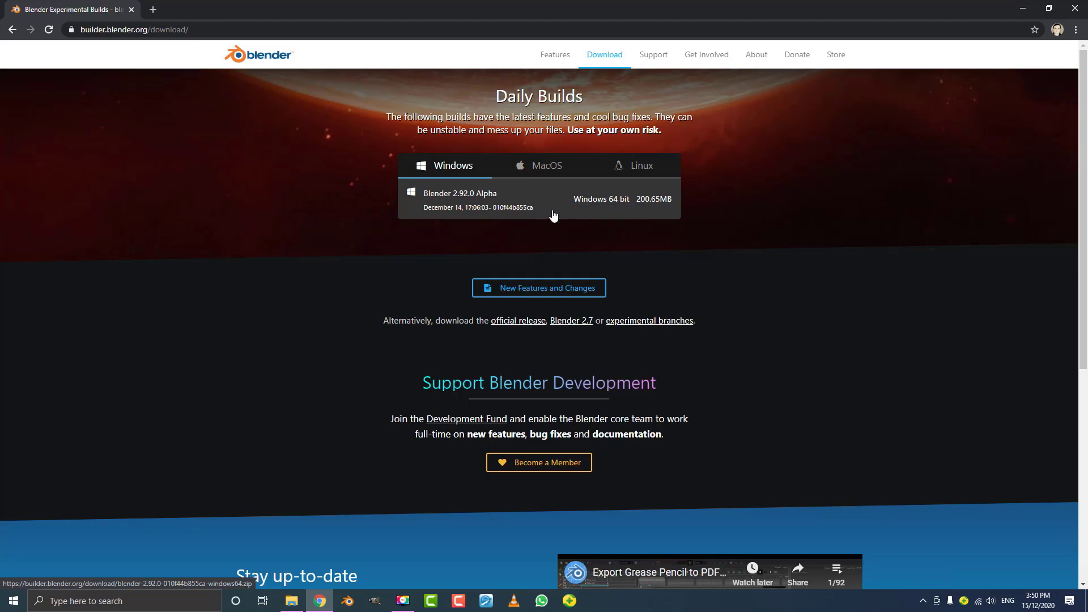
left_click(1023, 8)
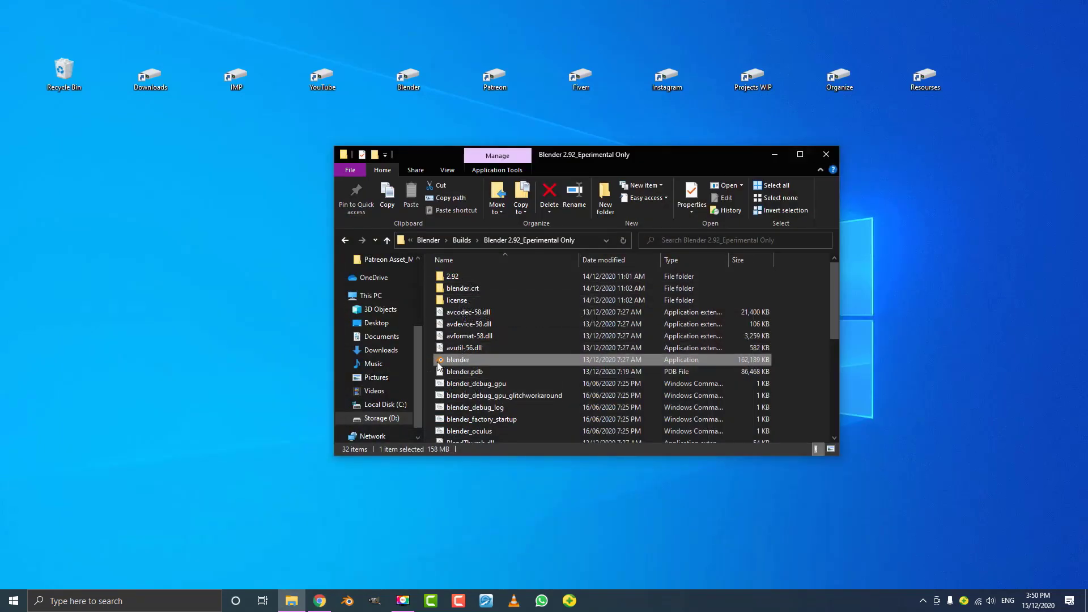
Launch blender from the Blender 2.92_Eperimental Only folder and open the Preferences
double_click(479, 359)
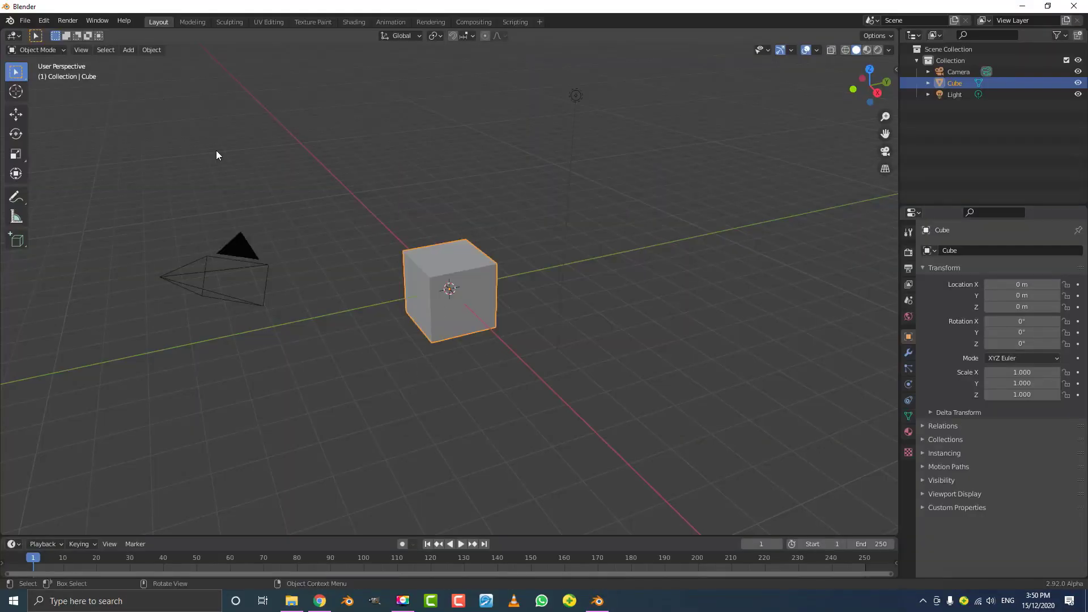
left_click(47, 22)
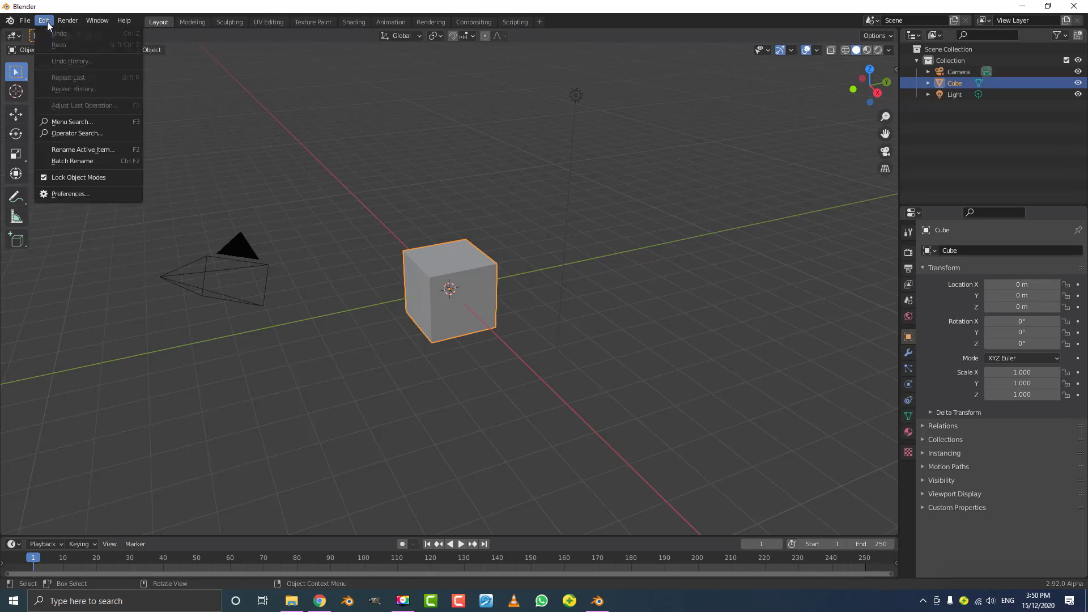
left_click(107, 194)
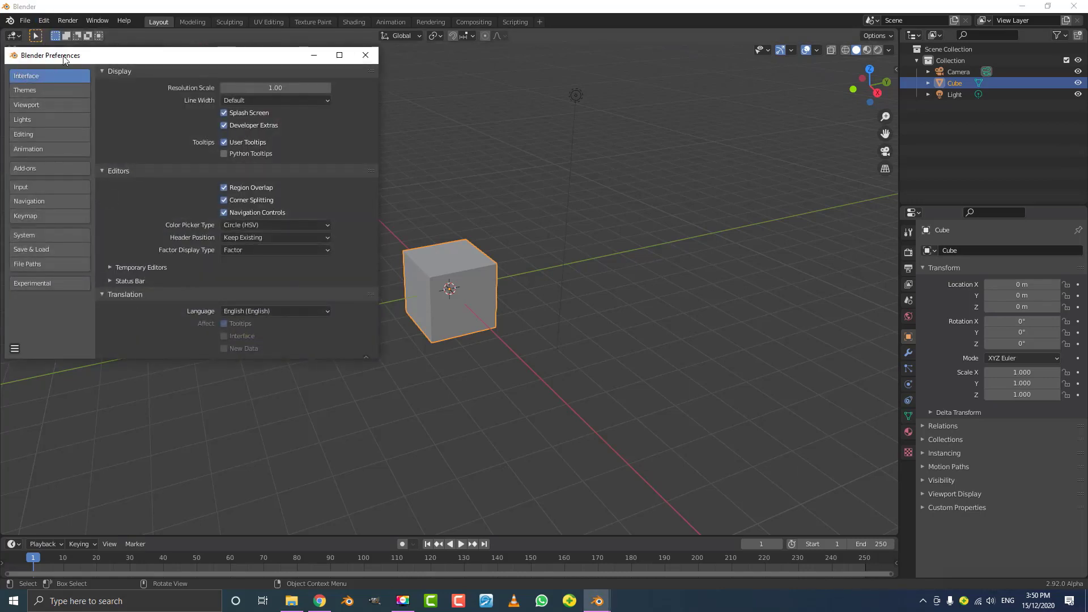
left_click_drag(64, 59, 135, 73)
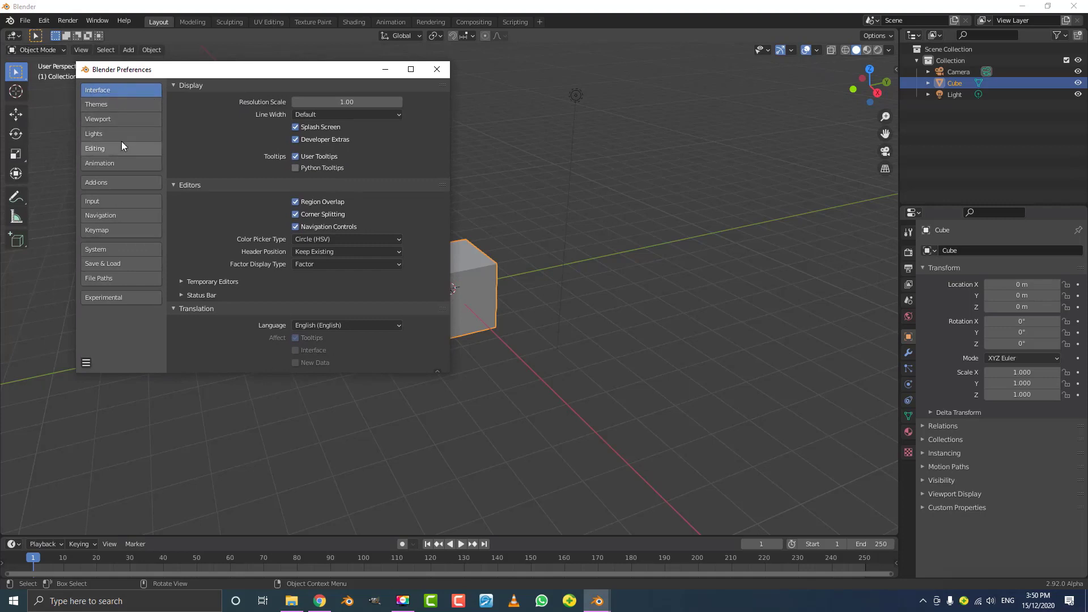
Turn Developer Extras off and back on in the Interface preferences
left_click(121, 143)
left_click(131, 89)
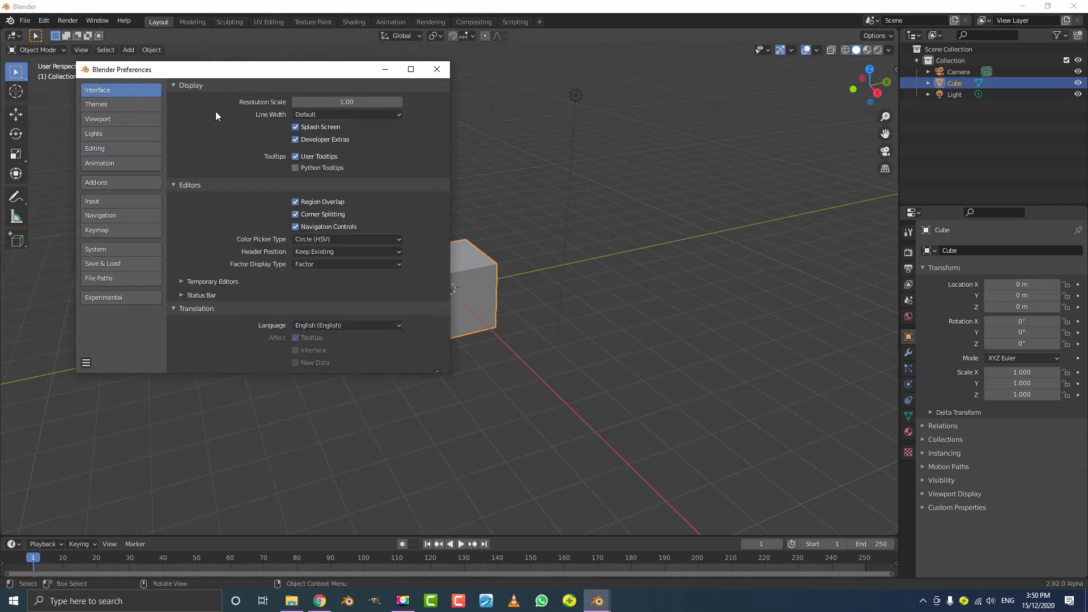
left_click(297, 141)
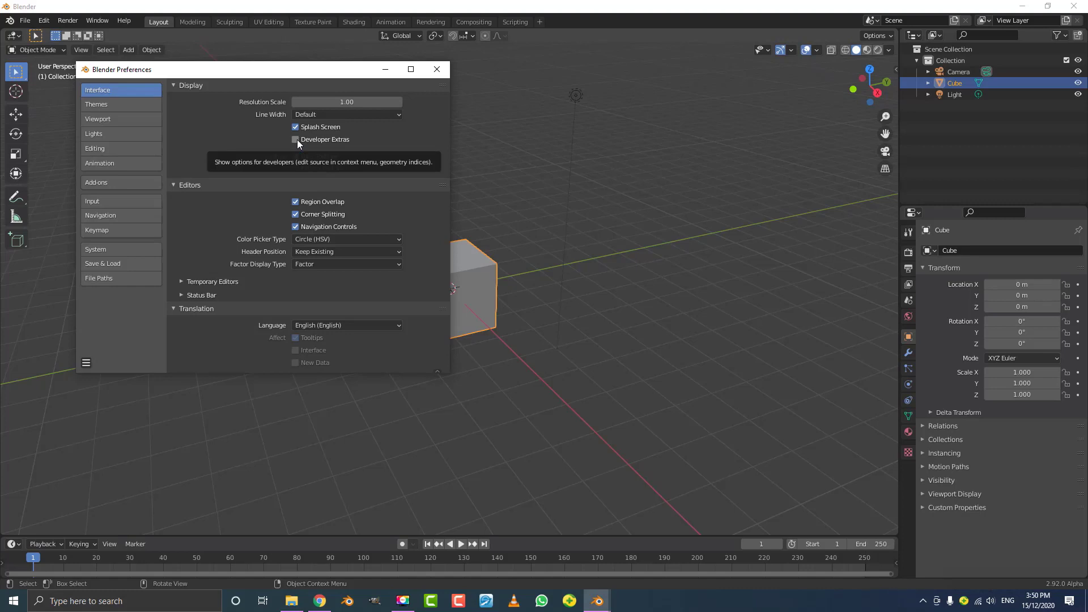
left_click(297, 140)
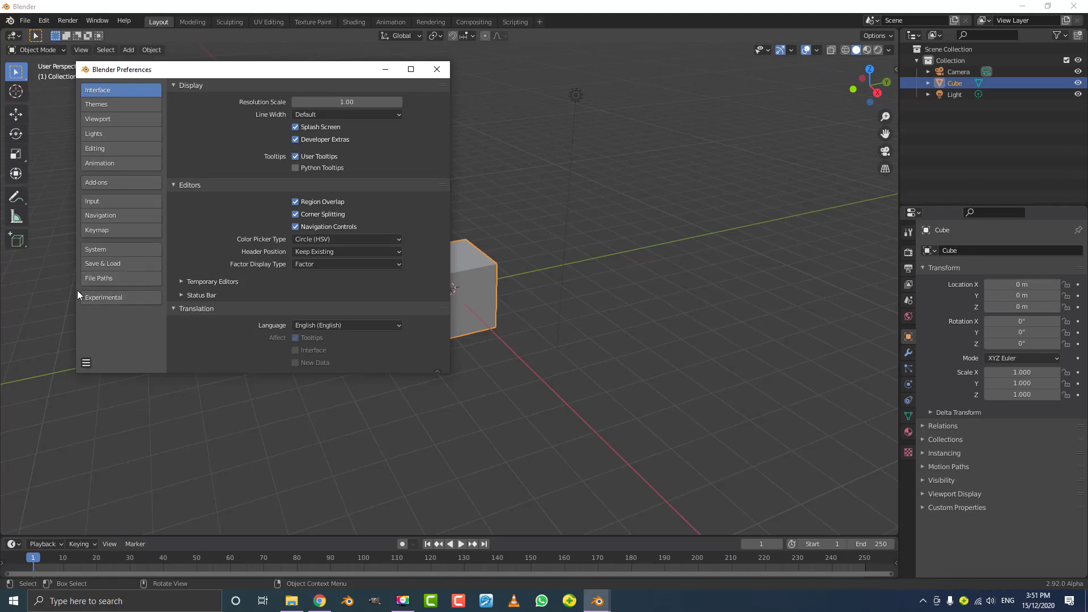
Make sure Add Object Tool is enabled in the Experimental preferences, and close the preferences
left_click(139, 298)
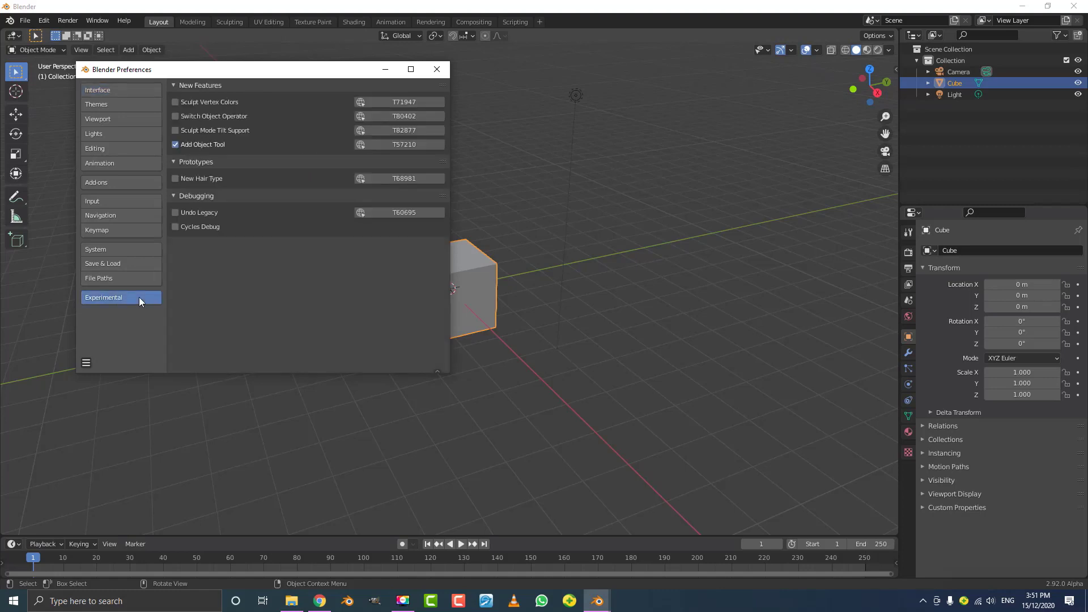
left_click(176, 145)
left_click(437, 70)
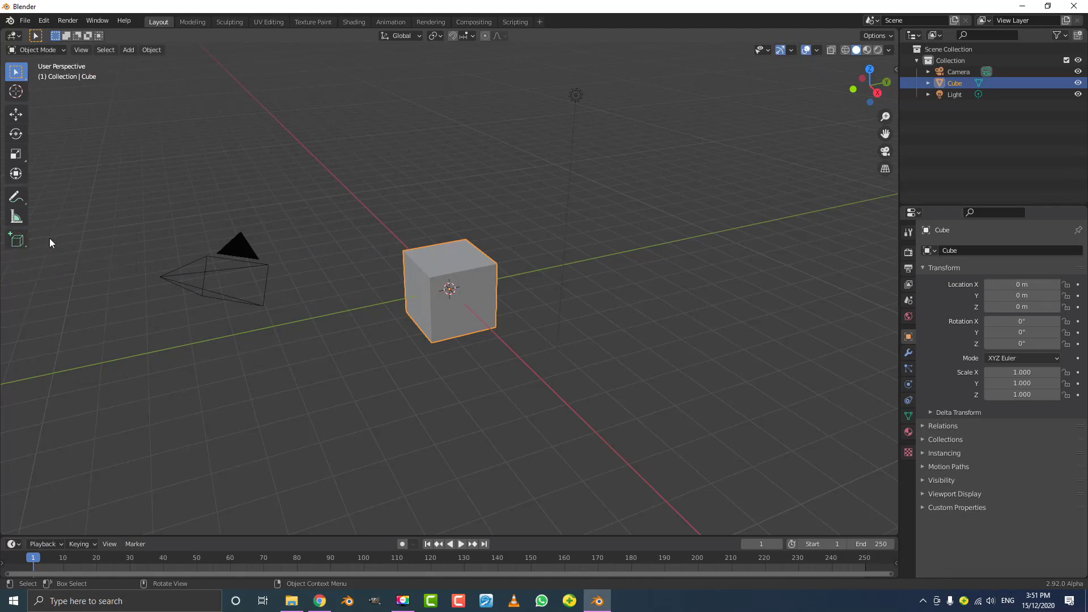
Use the interactive Add Cube tool to draw a tall box on the default cube's top face
left_click(17, 242)
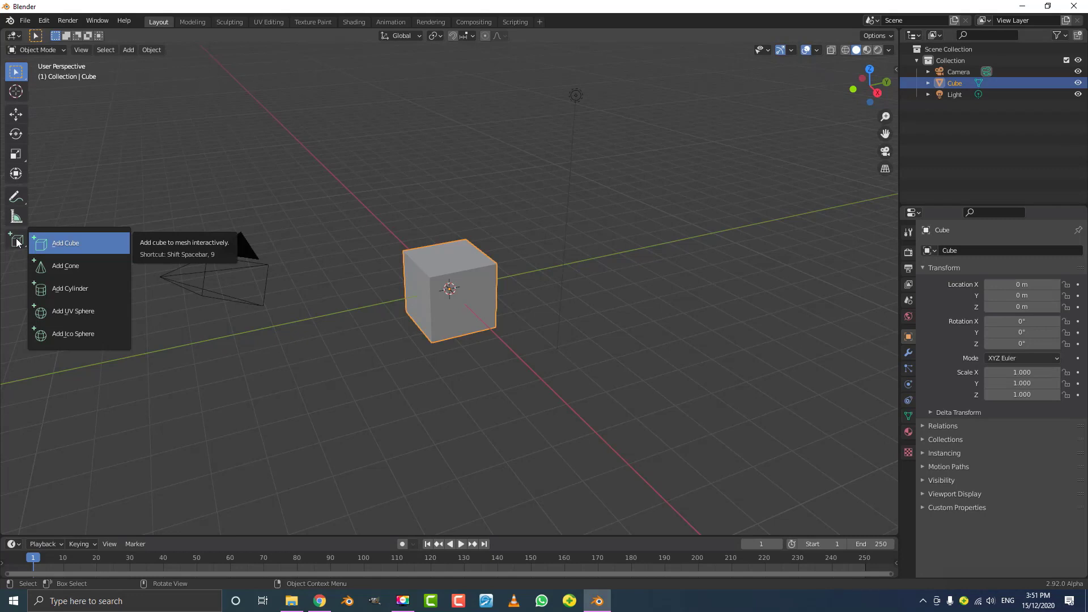
left_click(62, 245)
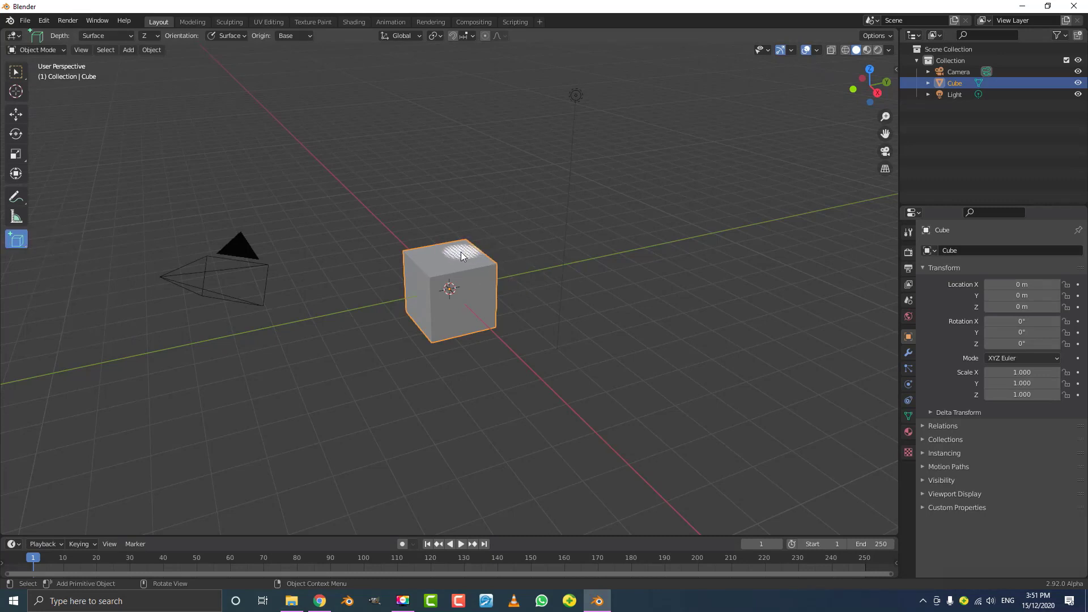
scroll(460, 256, "up", 4)
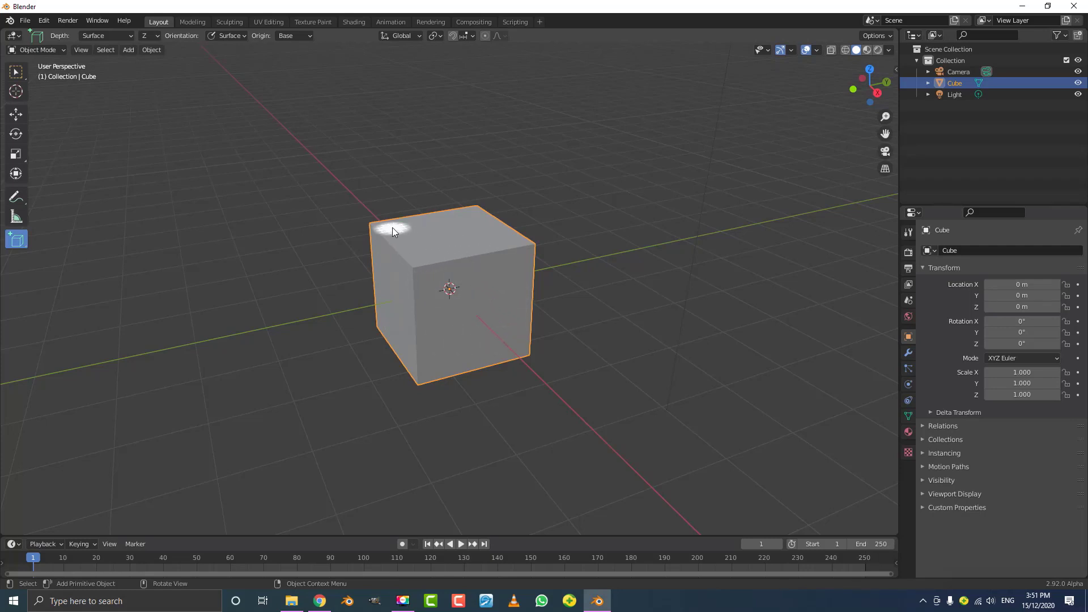
left_click_drag(395, 227, 399, 236)
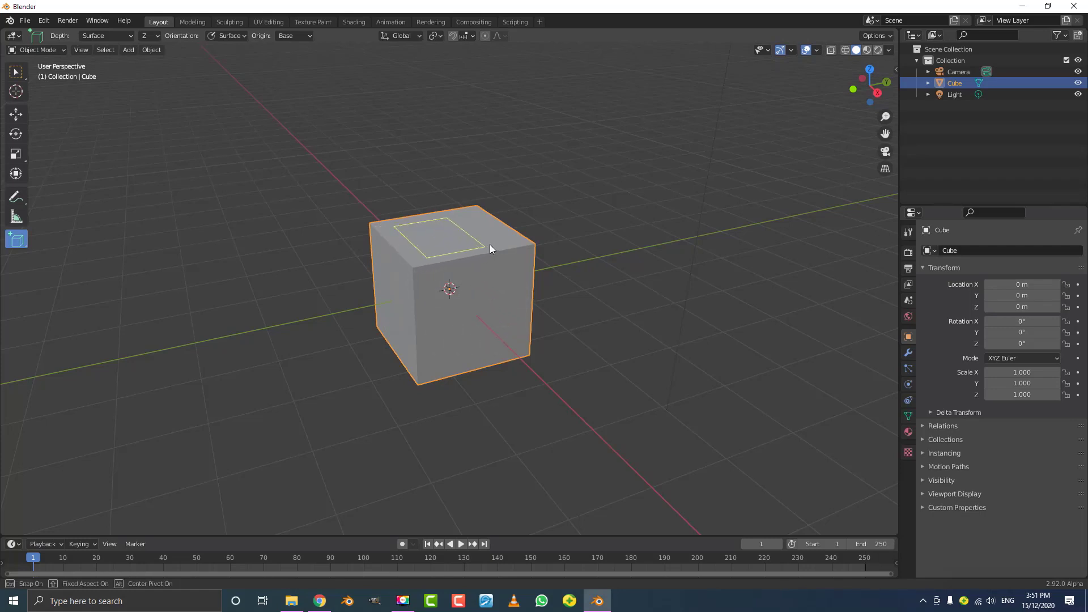
left_click_drag(493, 244, 509, 234)
left_click(536, 63)
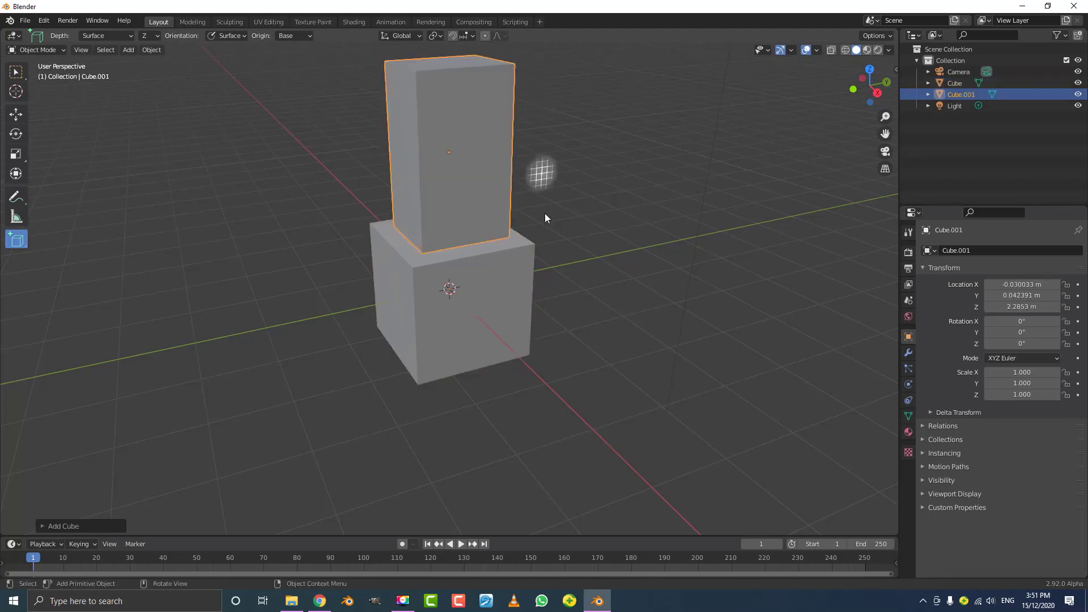
Draw a box out of the base cube's +X face, slightly smaller than the face
middle_click_drag(549, 231, 454, 244)
scroll(453, 245, "up", 3)
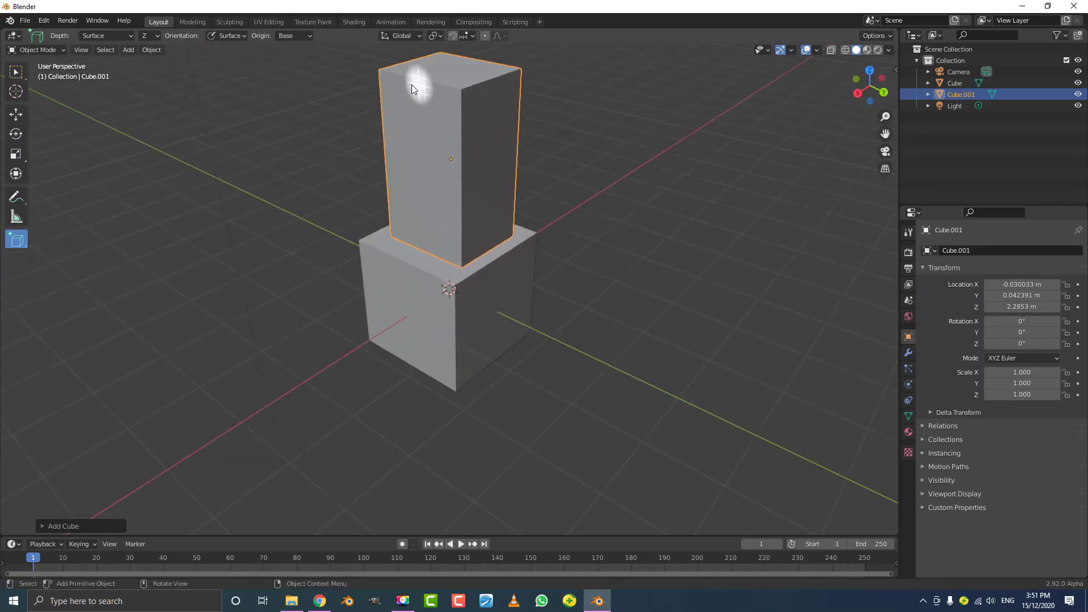
middle_click_drag(460, 152, 453, 187)
left_click_drag(374, 262, 380, 316)
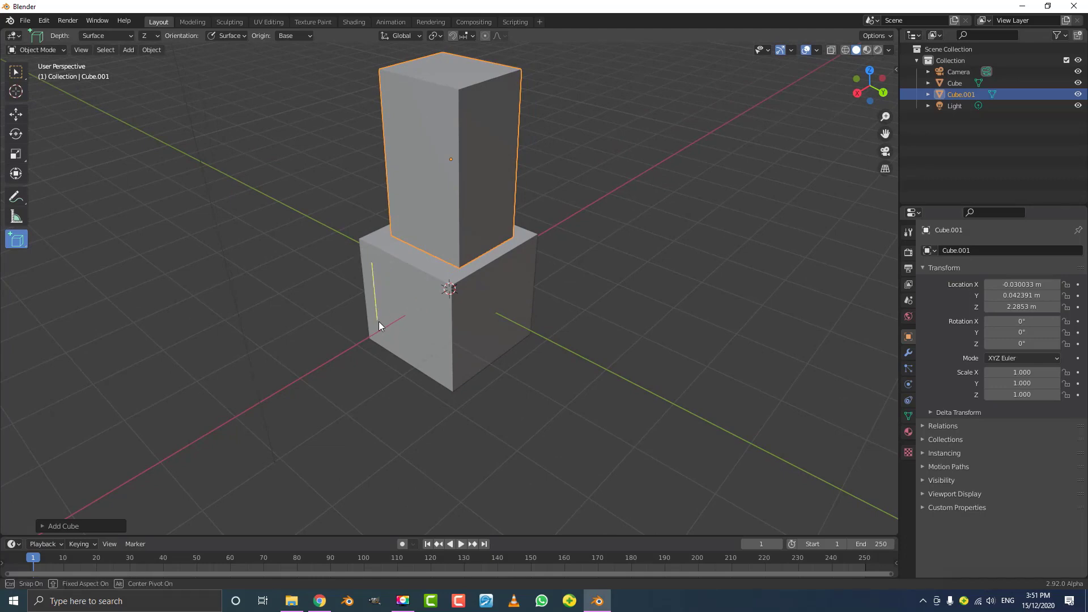
left_click_drag(379, 321, 441, 365)
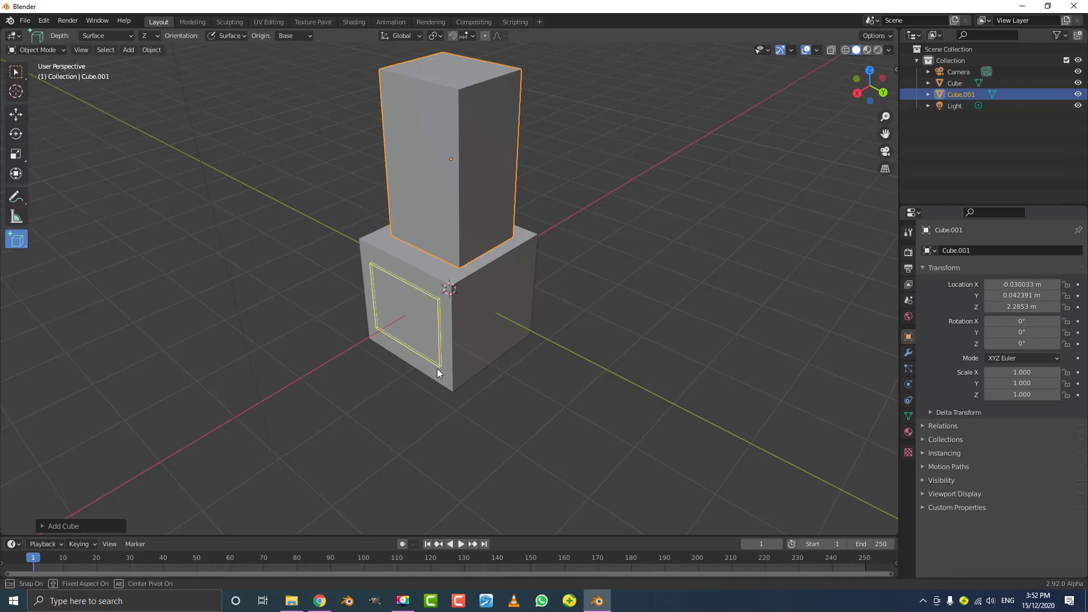
left_click(324, 419)
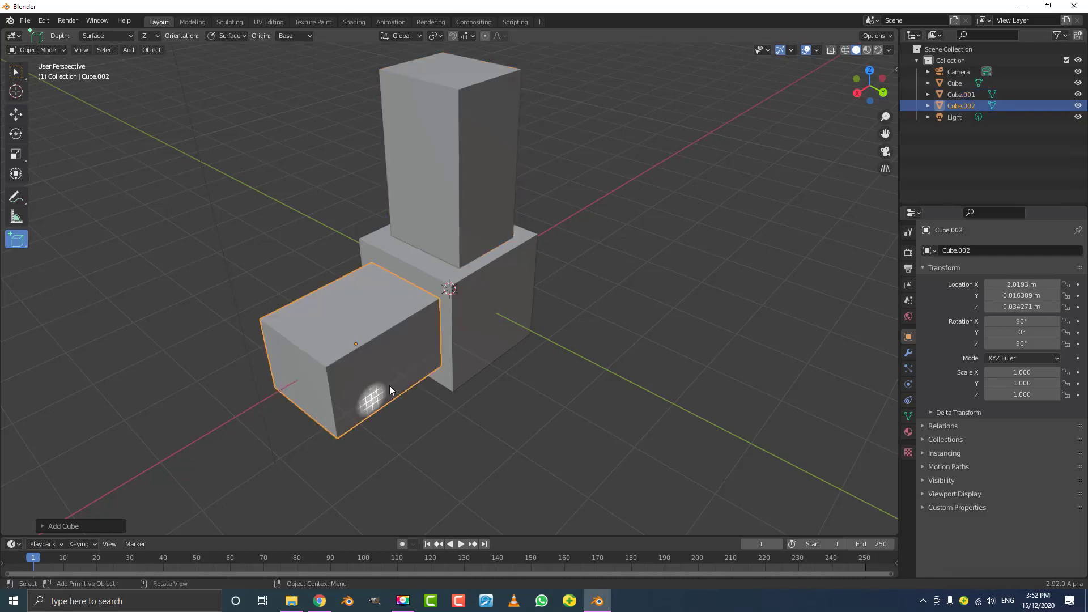
Draw a box on top of the side box that projects from the base cube
middle_click_drag(426, 241, 386, 262)
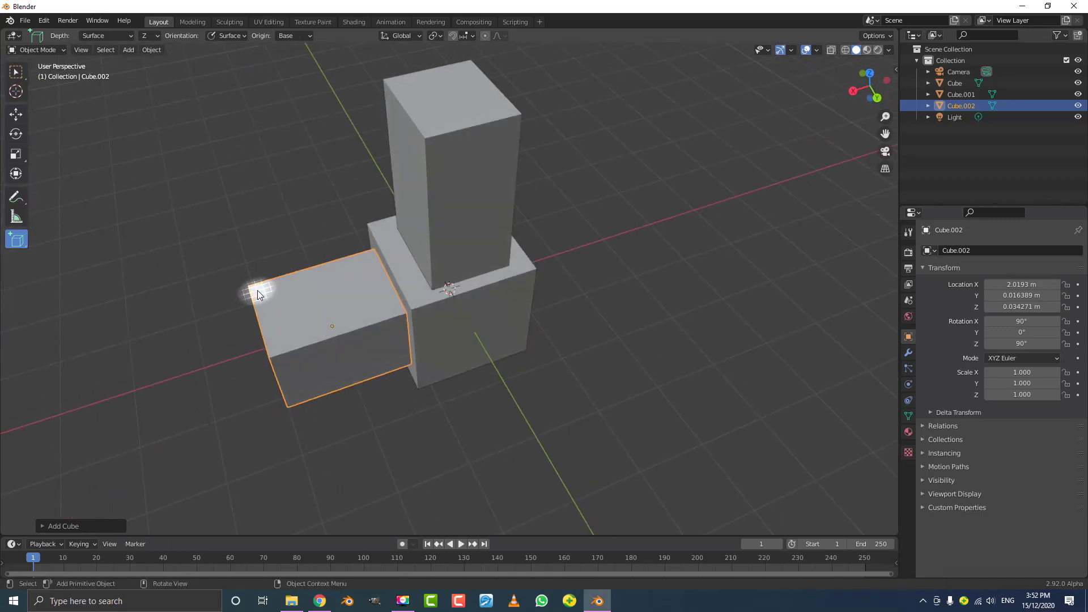
mouse_move(258, 291)
left_mouse_down()
mouse_move(270, 318)
mouse_move(386, 320)
mouse_move(393, 301)
left_mouse_up()
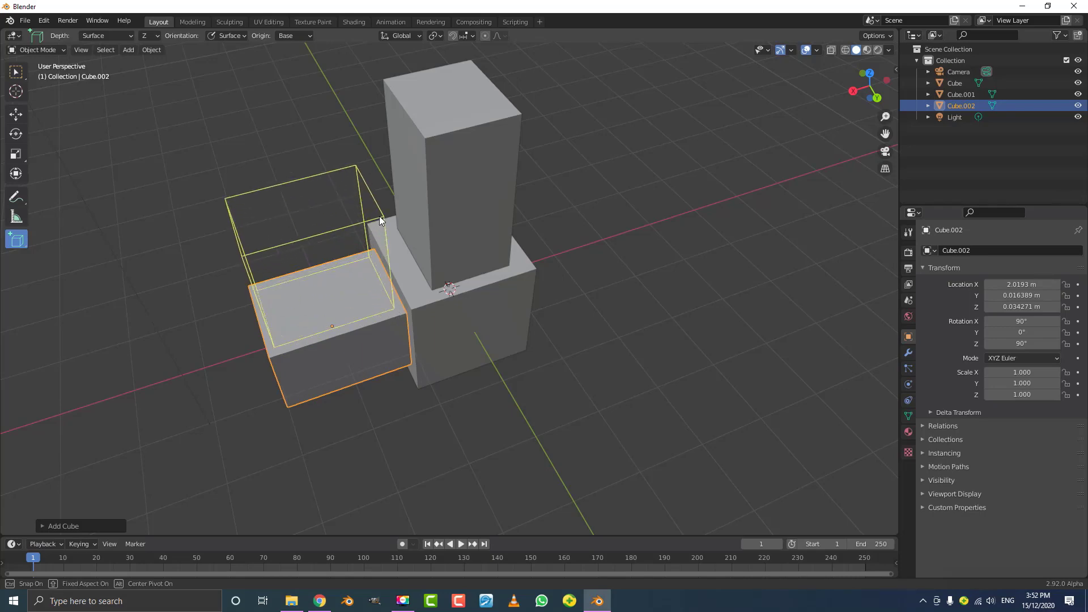
left_click(379, 216)
Draw a box projecting from the upper part of the stacked side block's -Y face
middle_click_drag(335, 278, 469, 260)
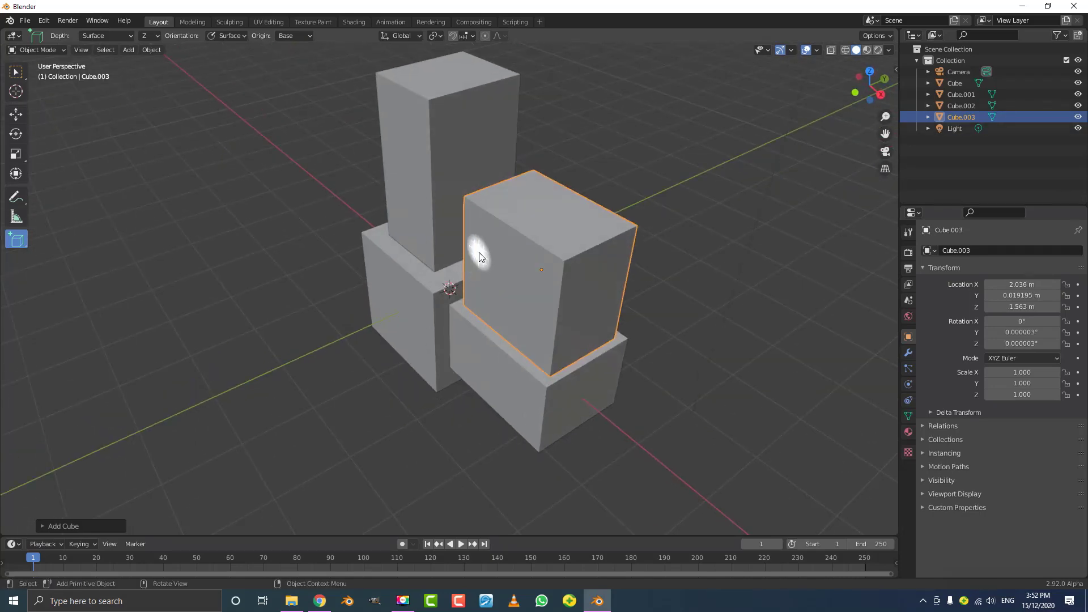
left_click_drag(473, 219, 444, 375)
left_click(434, 369)
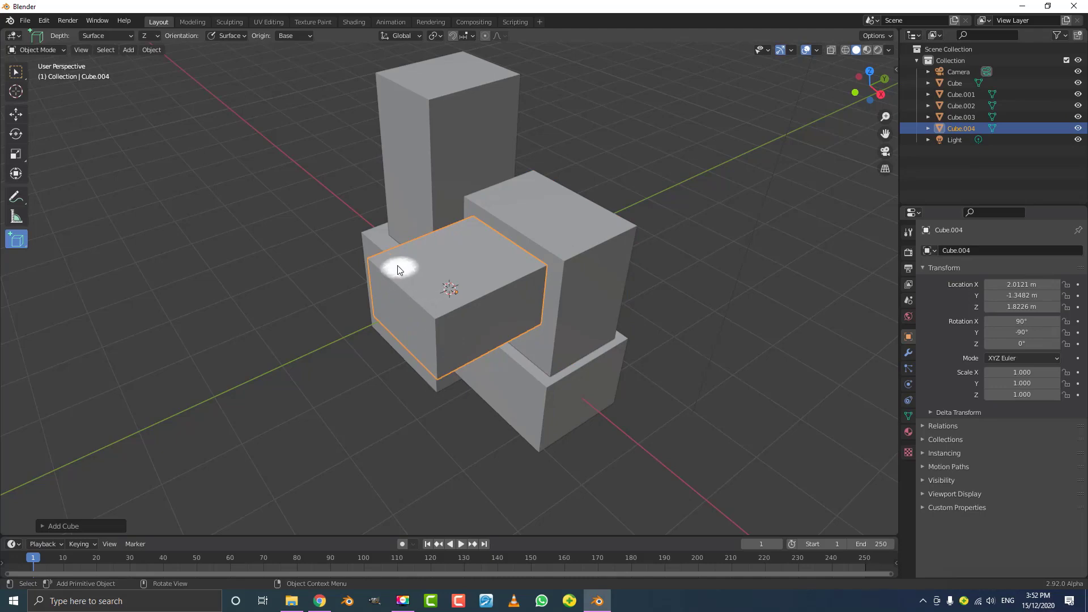
Draw a smaller box on top of the block that projects from the stacked block's -Y face
left_click_drag(386, 261, 520, 264)
left_click(531, 170)
mouse_move(533, 196)
middle_mouse_down()
mouse_move(574, 195)
mouse_move(514, 200)
middle_mouse_up()
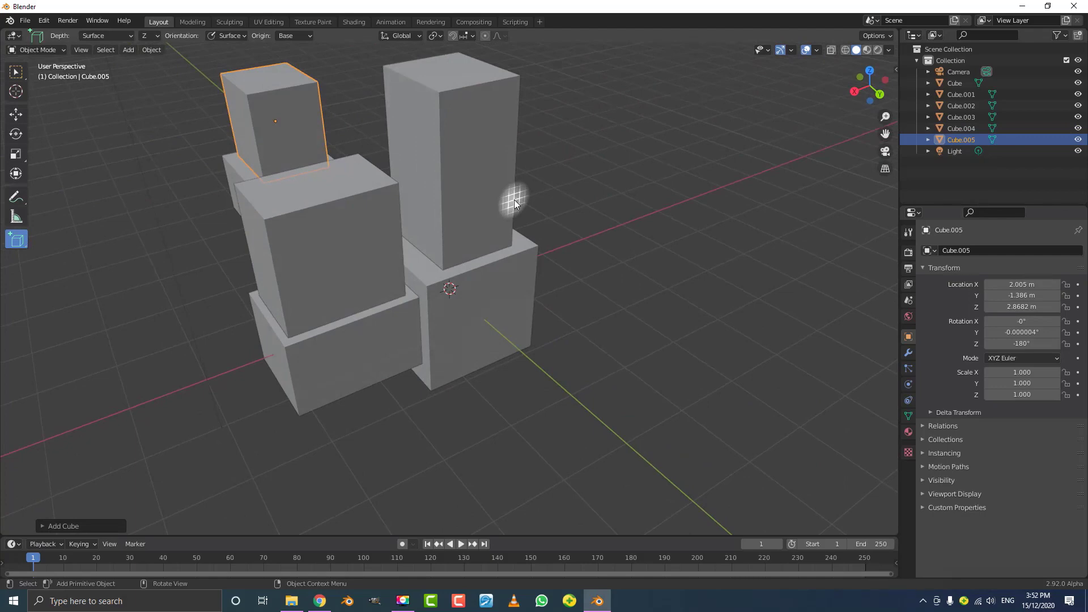
Use the Add Cylinder tool to draw a 32-vertex cylinder out of the small top box's +X face
middle_click_drag(335, 218, 617, 192)
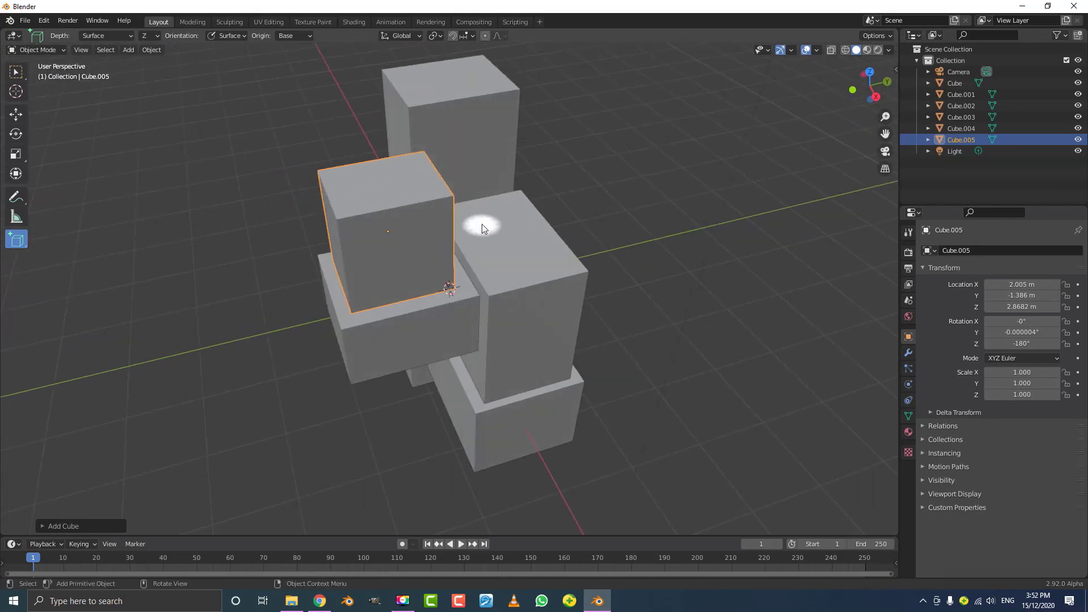
middle_click_drag(563, 306, 504, 303)
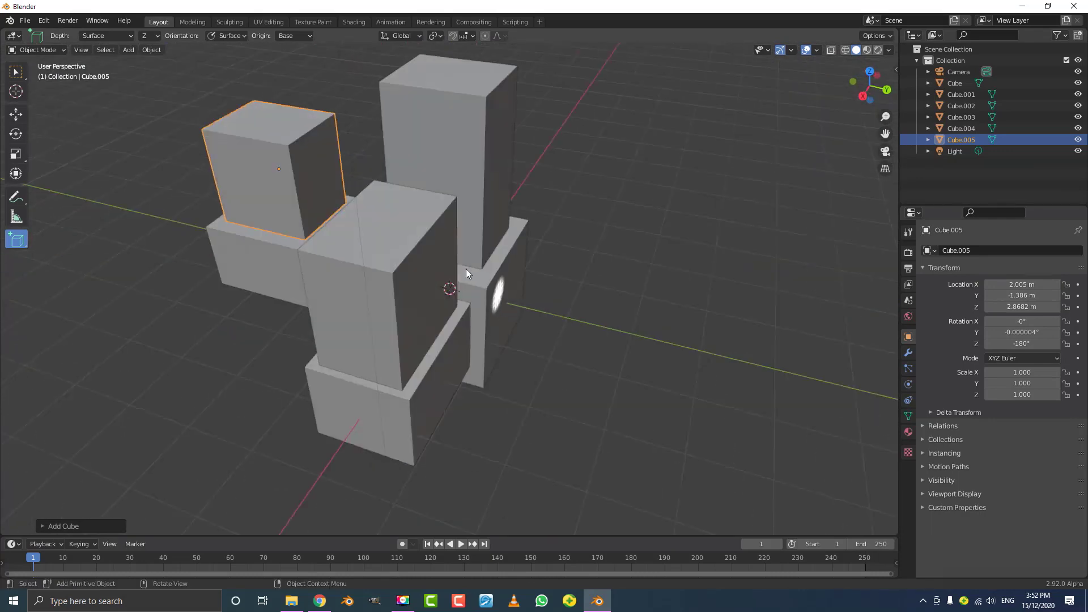
left_click(20, 242)
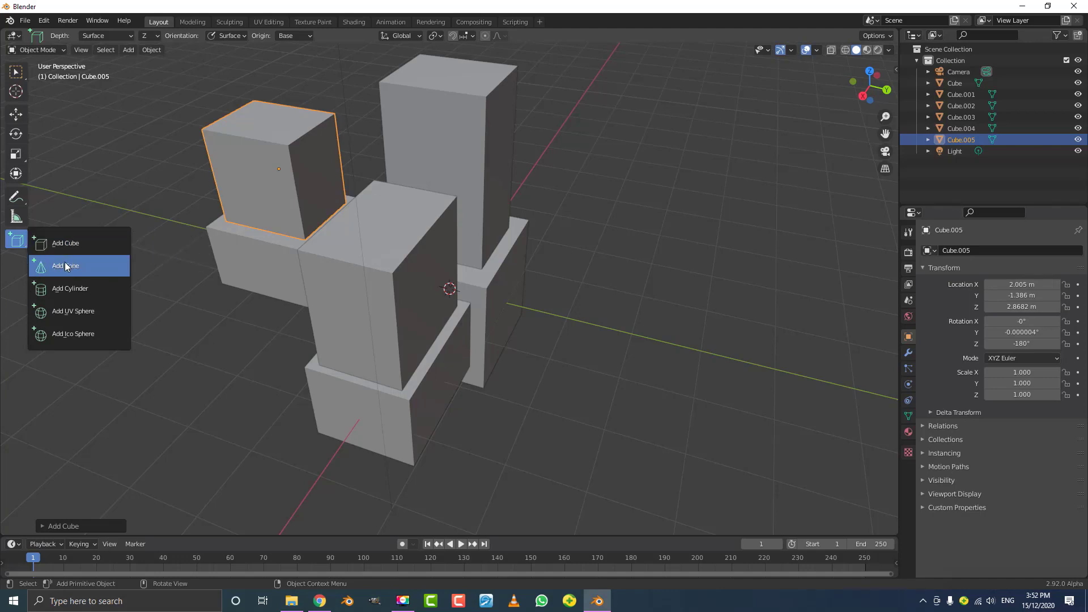
left_click(76, 290)
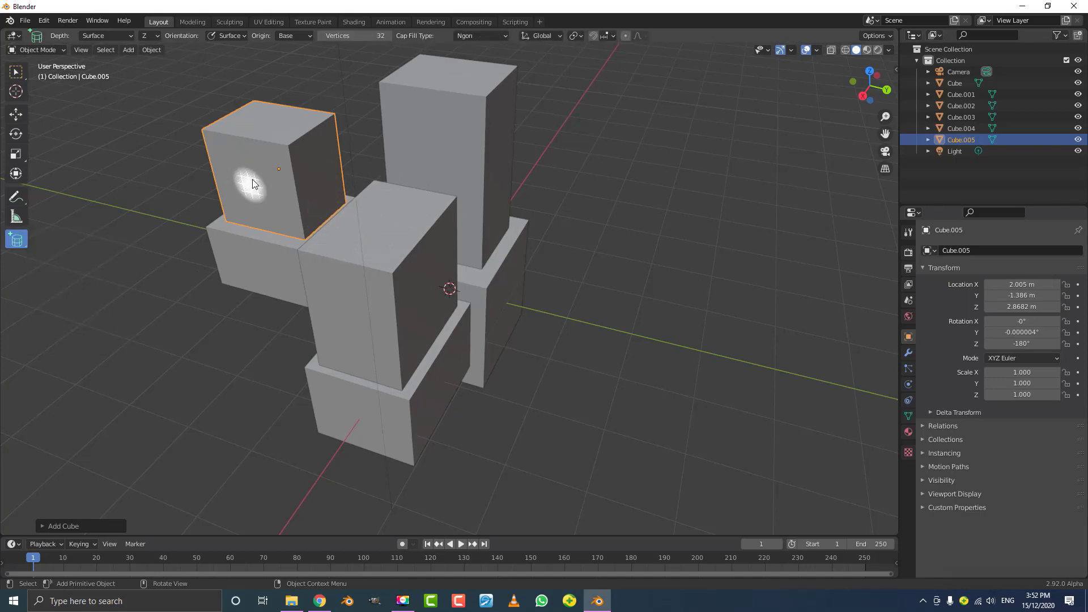
mouse_move(224, 157)
left_mouse_down()
mouse_move(258, 206)
mouse_move(287, 222)
left_mouse_up()
left_click(221, 288)
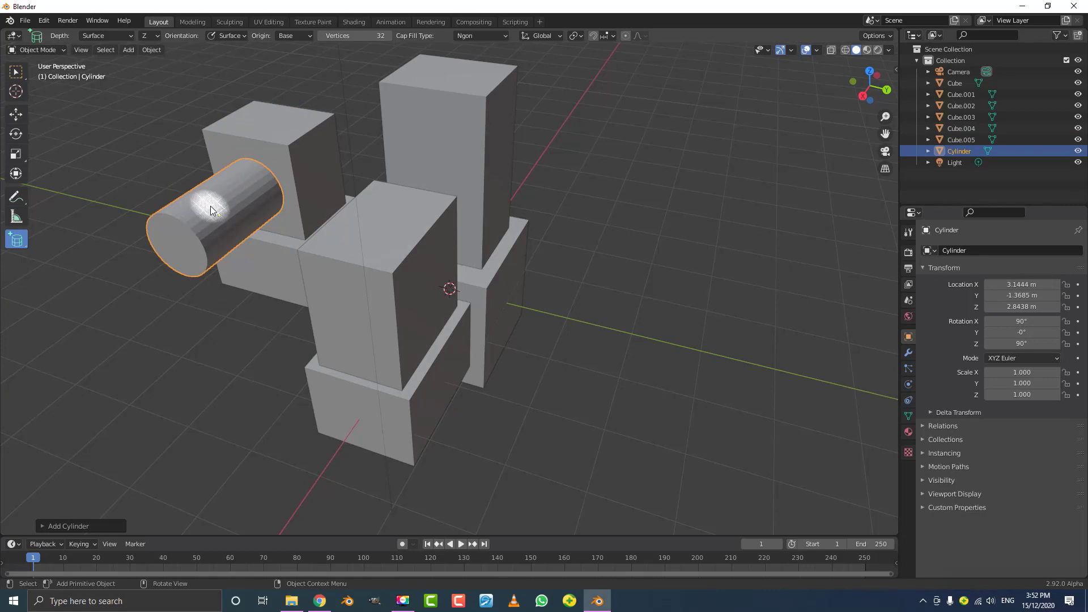
Draw a thin cylinder out of the horizontal cylinder's curved side and a thicker vertical cylinder on top of the tallest block
left_click_drag(216, 209, 216, 182)
left_click(239, 114)
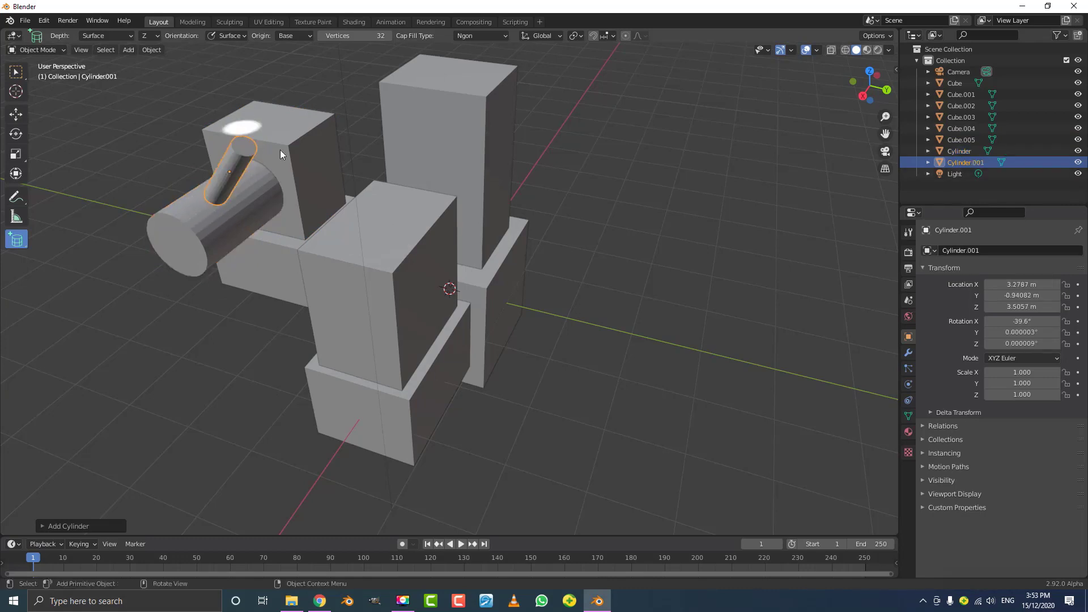
middle_click_drag(311, 168, 382, 277)
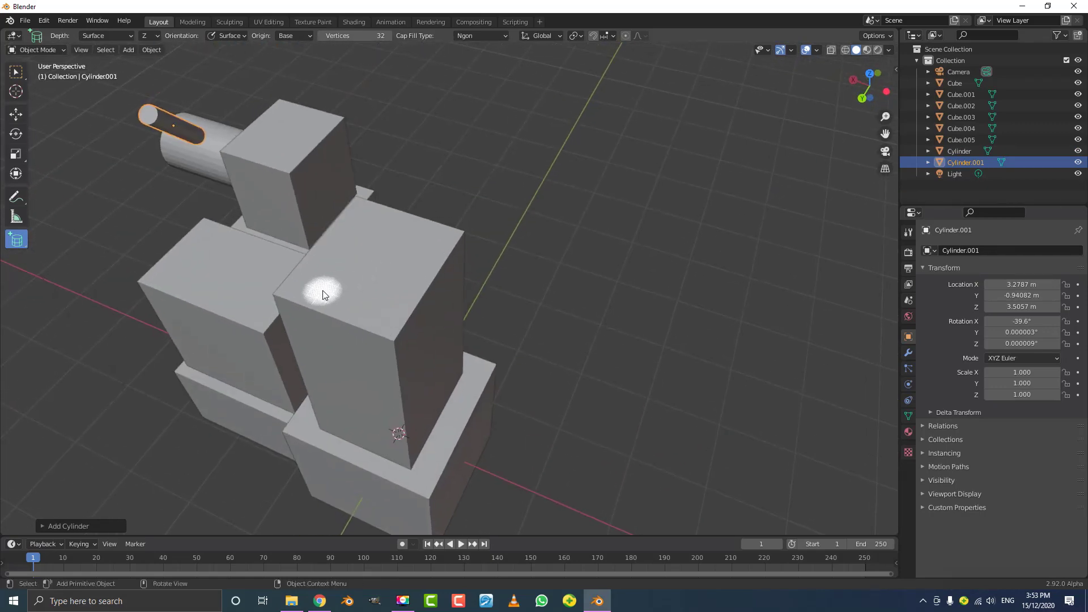
left_click_drag(335, 300, 305, 214)
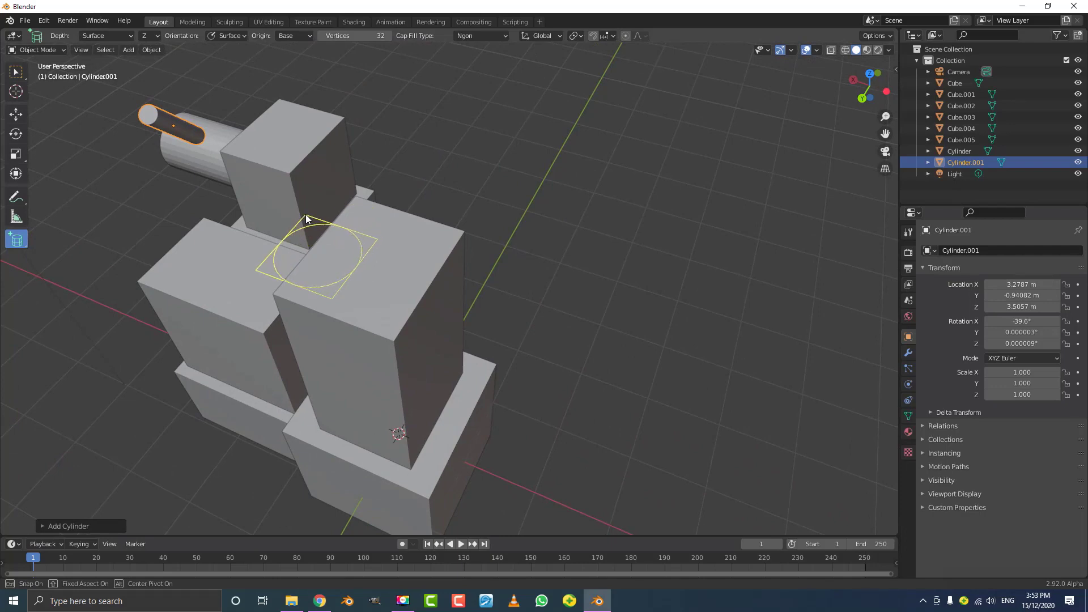
left_click(292, 101)
Draw a long horizontal cylinder projecting from the tallest block's -Y face
middle_click_drag(292, 105, 383, 207)
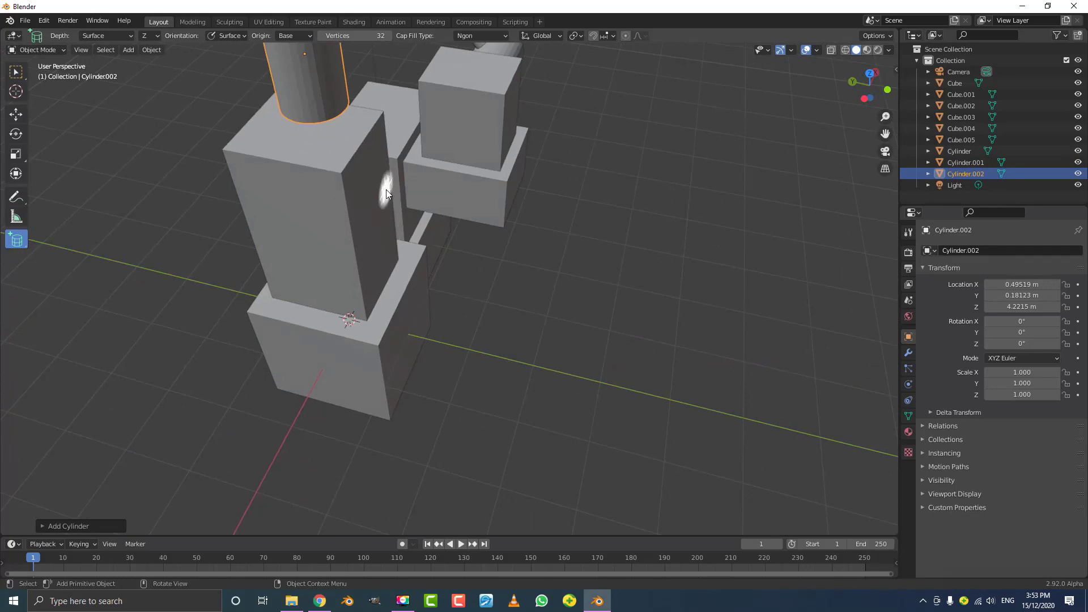
scroll(387, 193, "down", 3)
middle_click_drag(388, 196, 329, 234)
left_click_drag(347, 218, 420, 288)
left_click(405, 342)
Switch to the Add Cone tool and draw a 32-vertex cone on the flat end of the long -Y cylinder, pointing outward
middle_click_drag(327, 270, 60, 213)
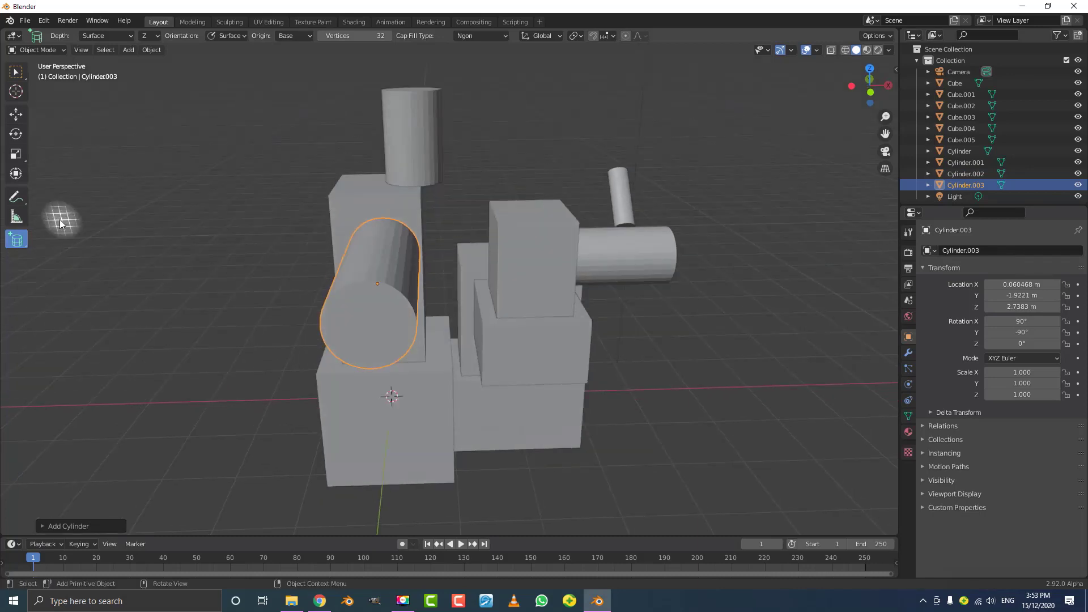
left_click_drag(15, 240, 63, 264)
middle_click_drag(400, 332, 411, 318)
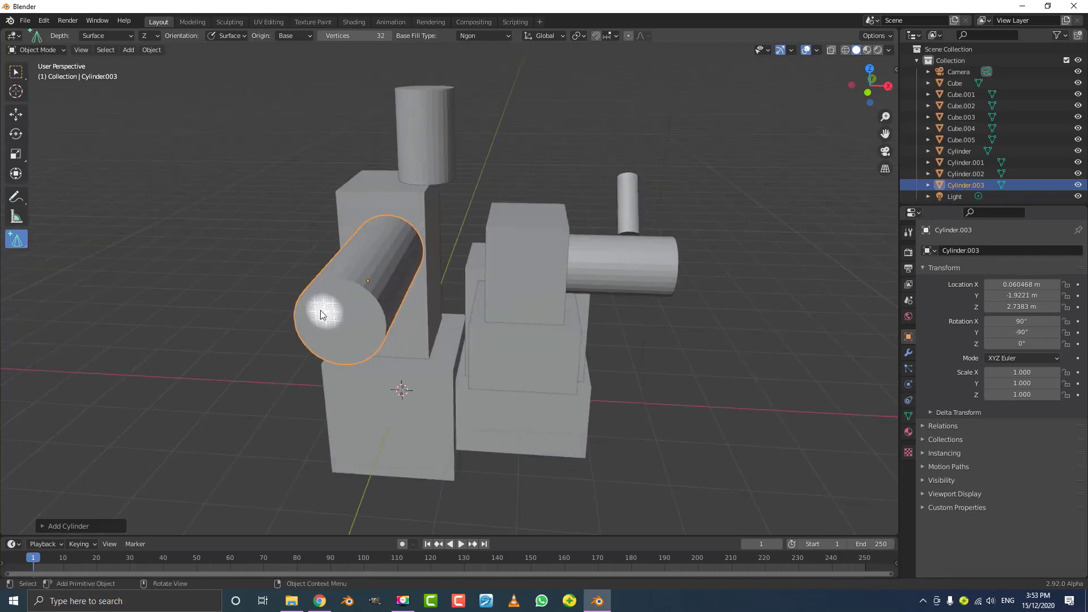
left_click_drag(313, 299, 336, 396)
left_click(337, 396)
Draw a 32-vertex cone projecting from the +Y face of the block stacked on the side box
middle_click_drag(336, 396, 470, 352)
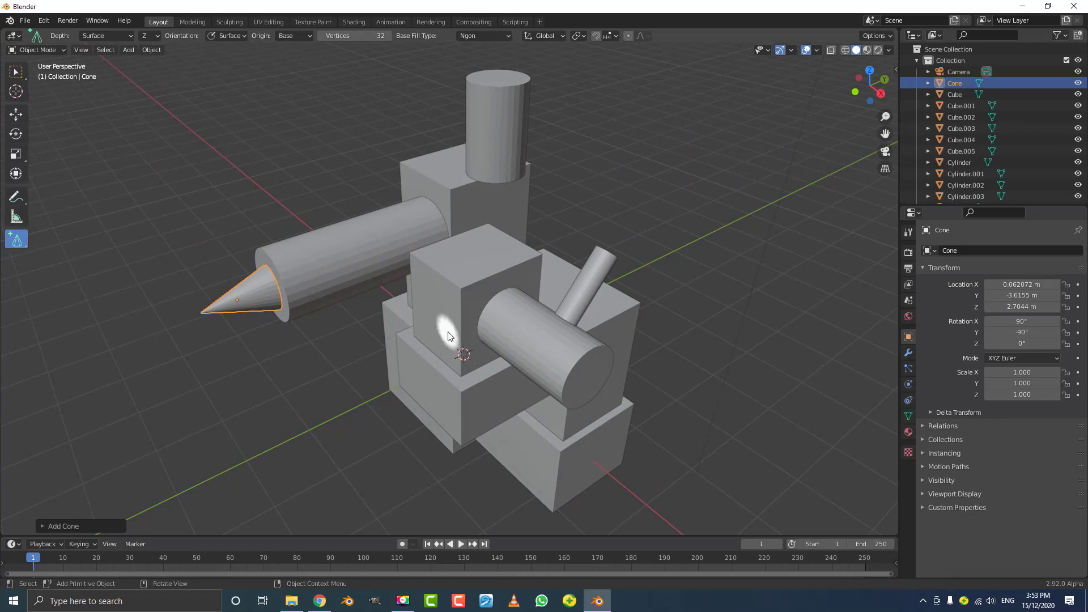
middle_click_drag(369, 266, 339, 232)
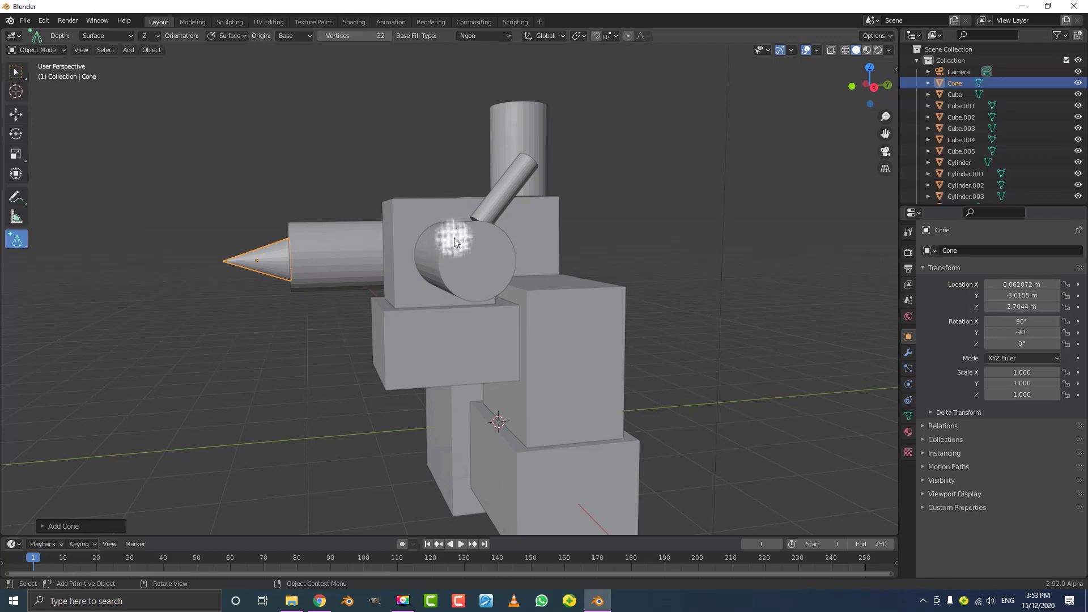
middle_click_drag(475, 235, 287, 262)
left_click_drag(280, 333, 343, 420)
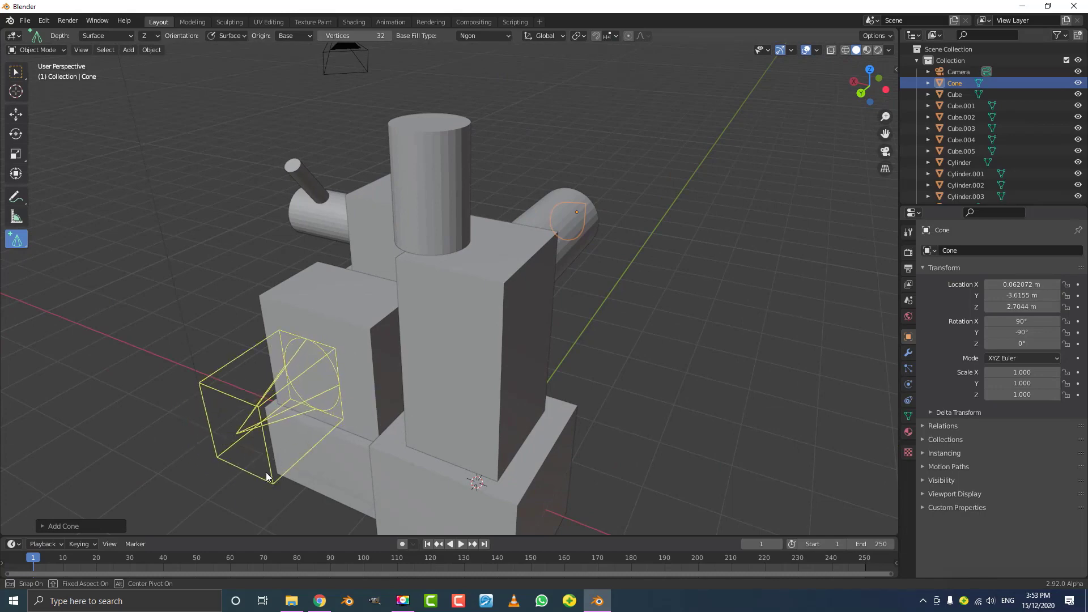
left_click(266, 471)
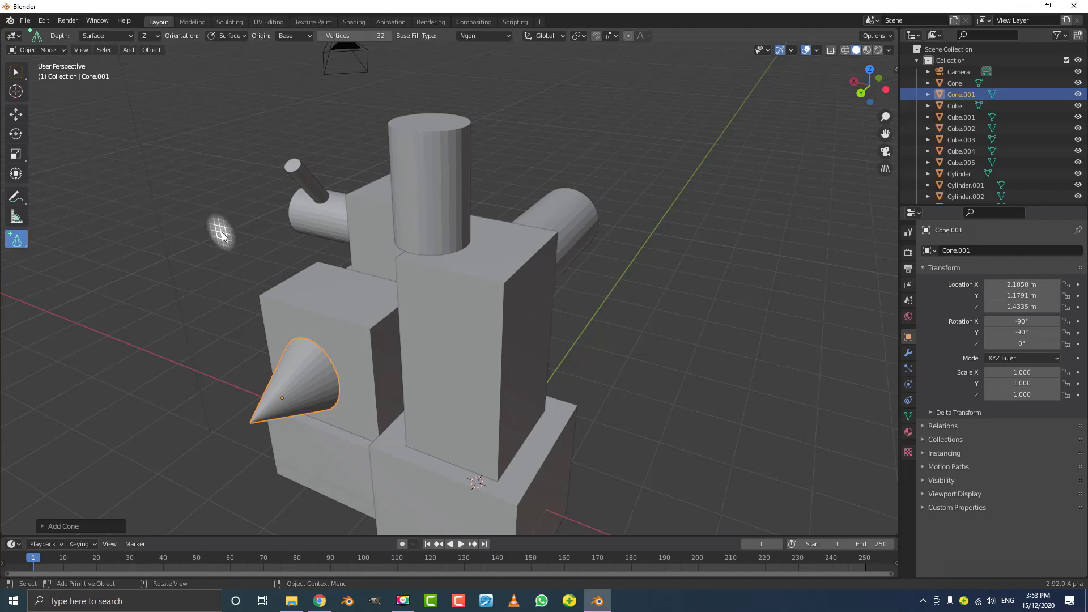
middle_click_drag(492, 227, 465, 257)
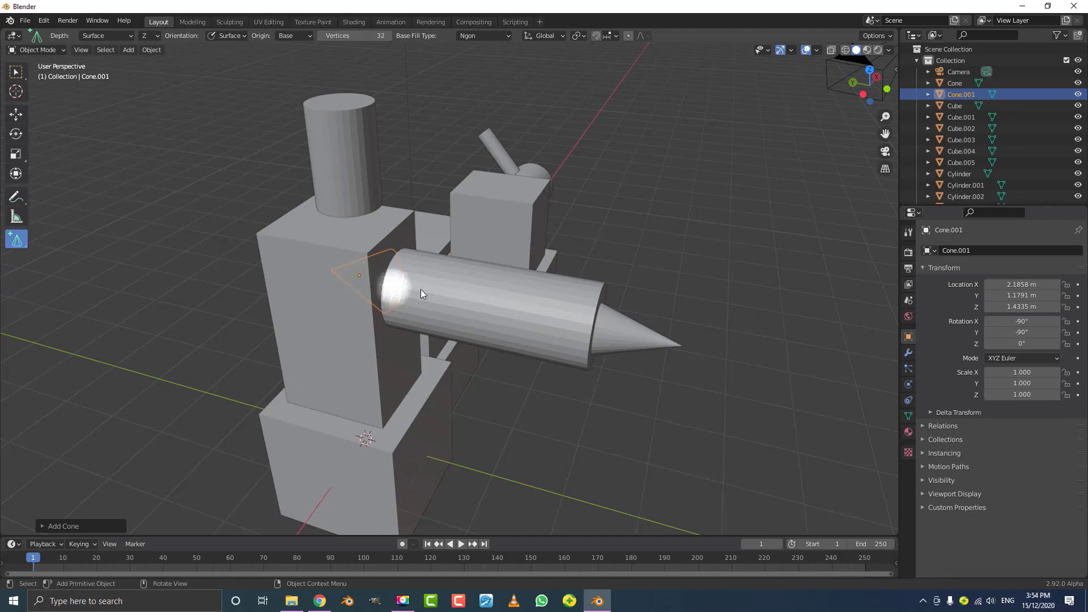
middle_click_drag(452, 291, 577, 311)
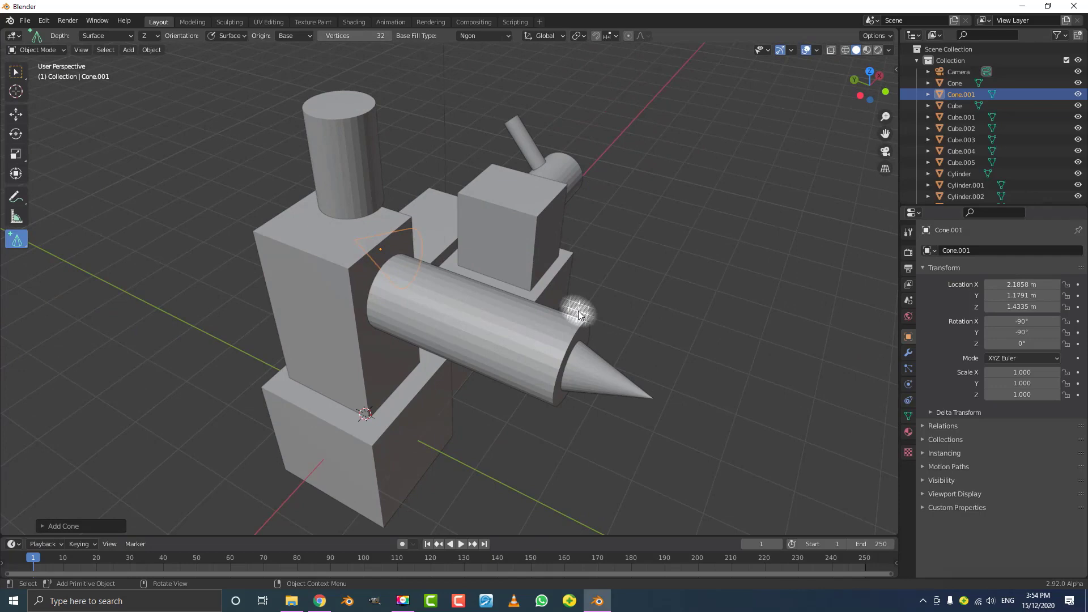
middle_click_drag(430, 311, 413, 326)
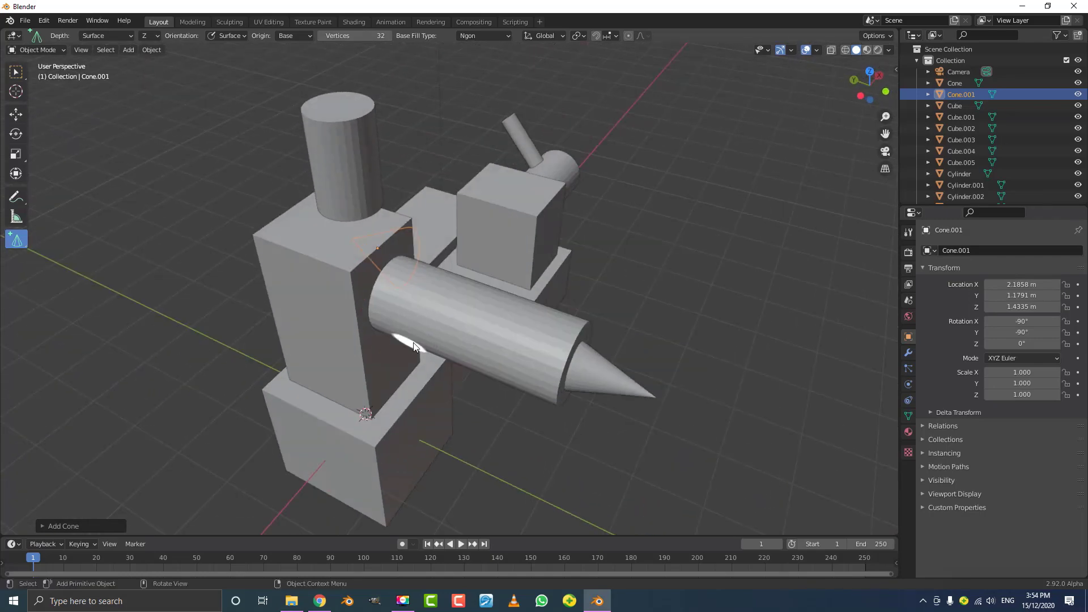